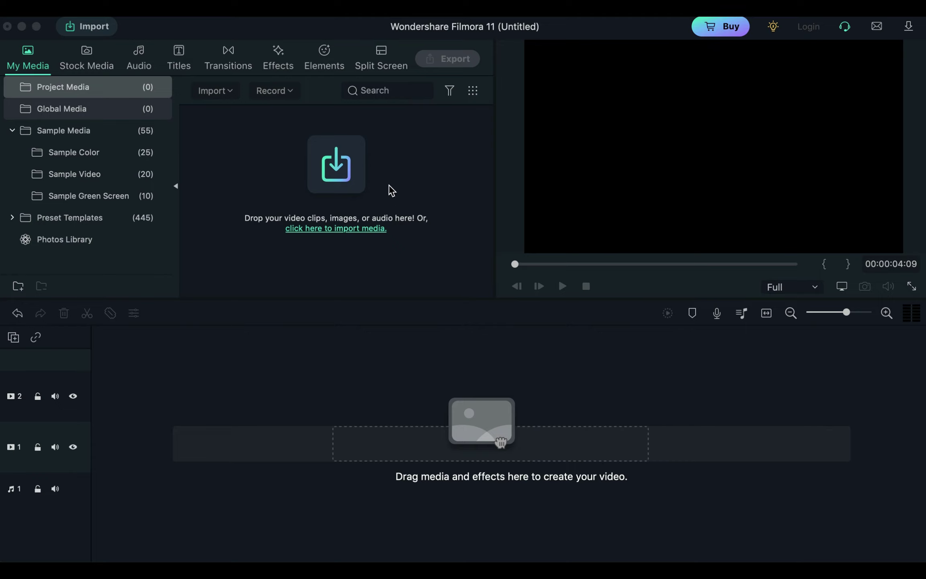
# Import the Colours of light image and the New Subscribe Button White Border video into the project media.
pyautogui.click(334, 167)
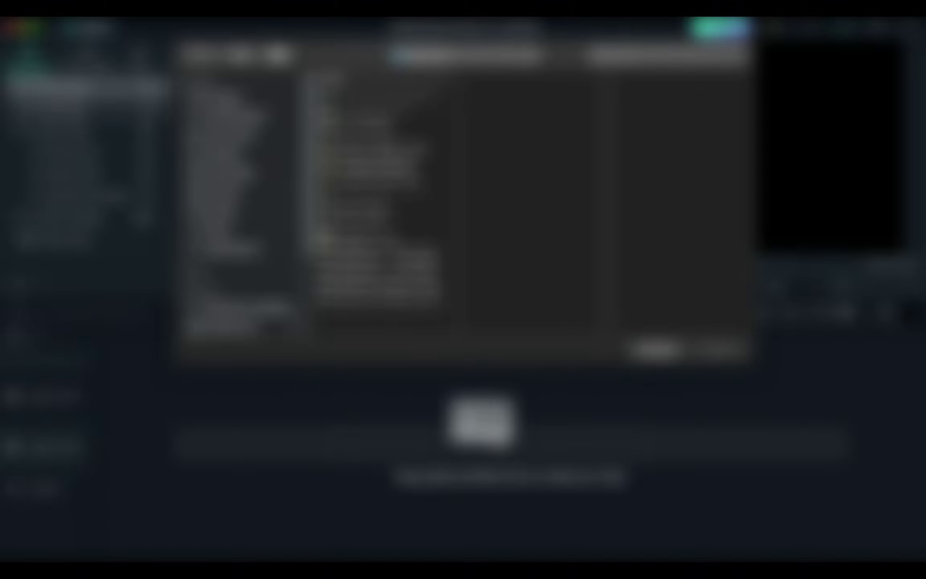
pyautogui.click(386, 161)
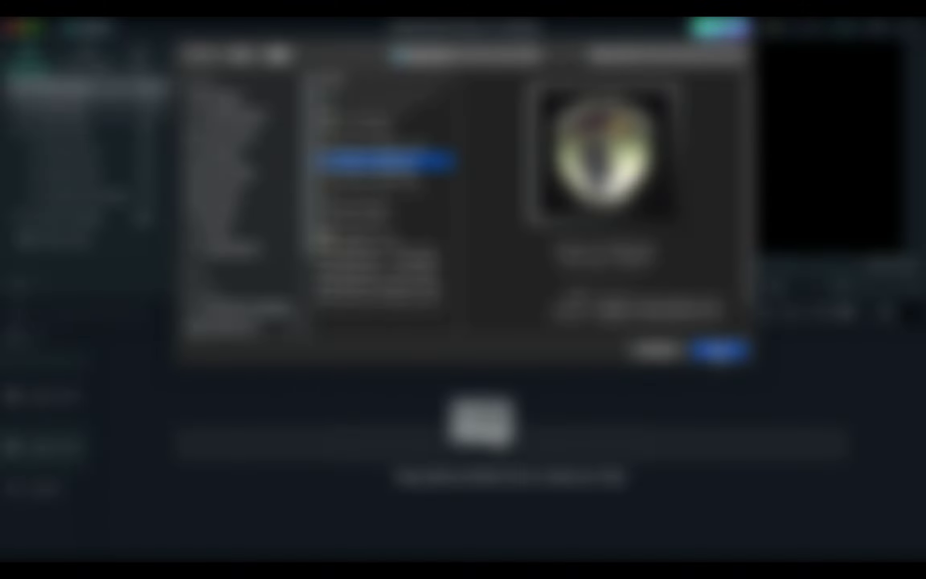
pyautogui.click(716, 351)
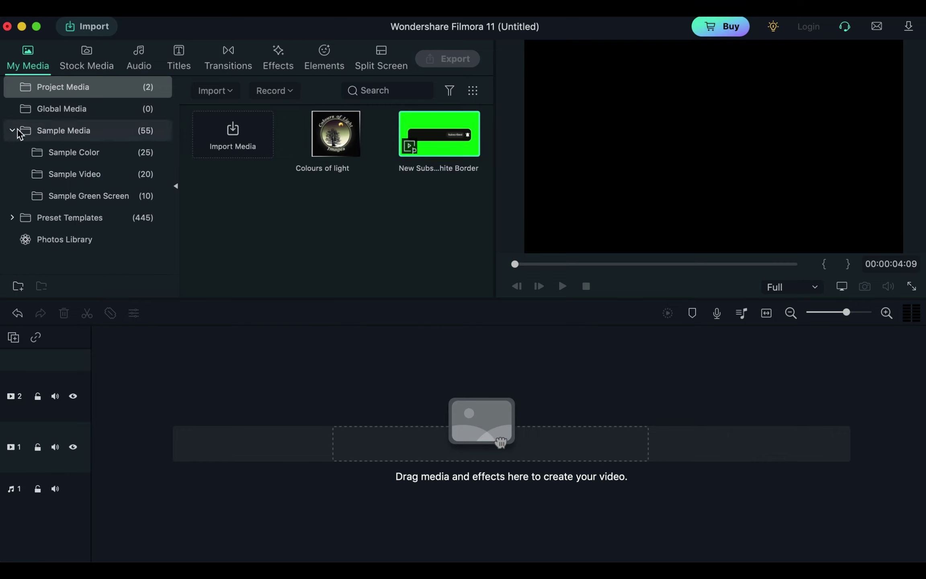
# Add the solid Green sample color to video track 1.
pyautogui.click(72, 152)
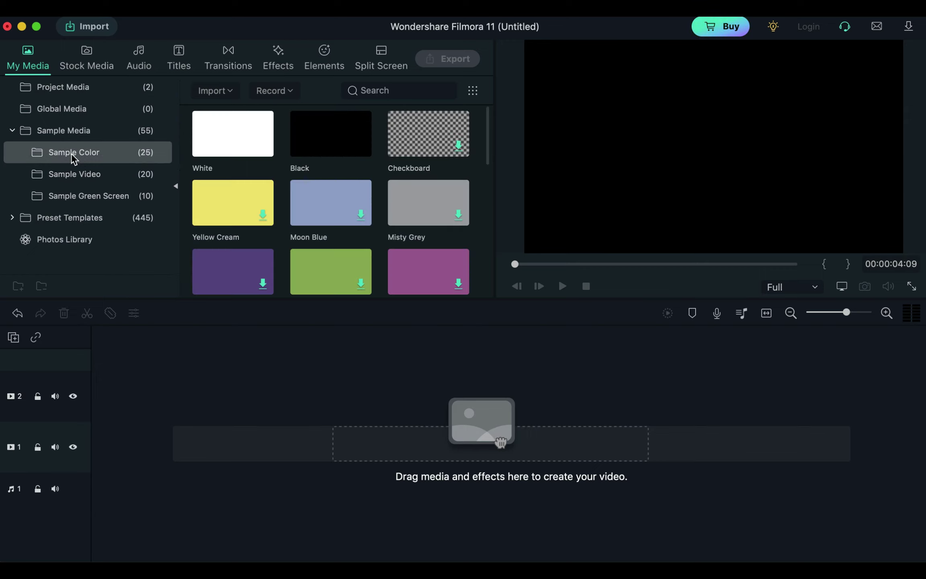
pyautogui.scroll(-10, 329, 228)
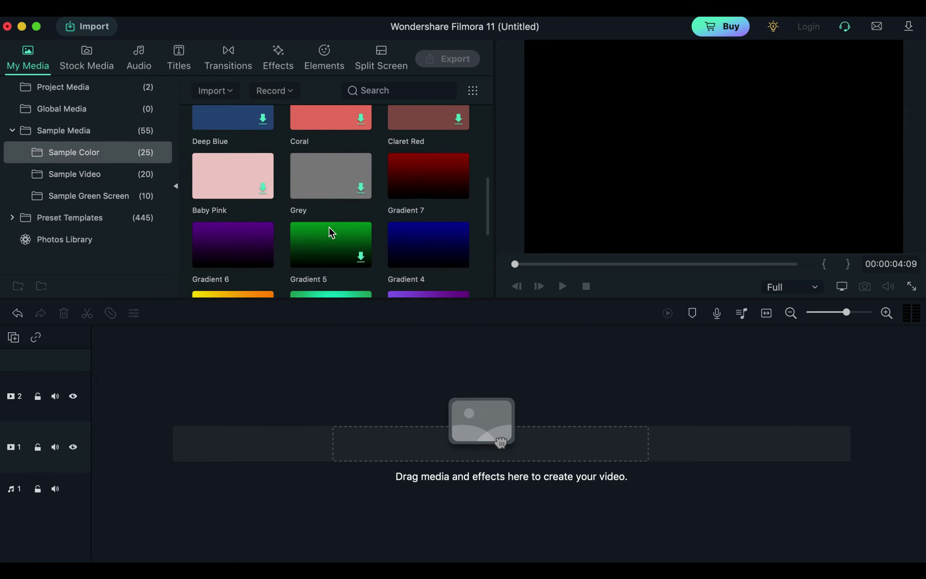
pyautogui.click(328, 223)
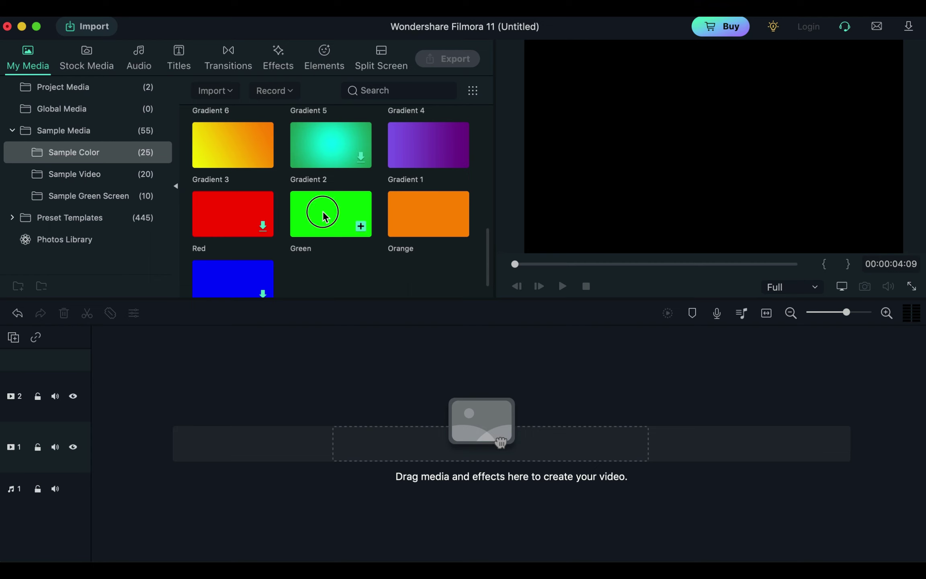
pyautogui.click(360, 227)
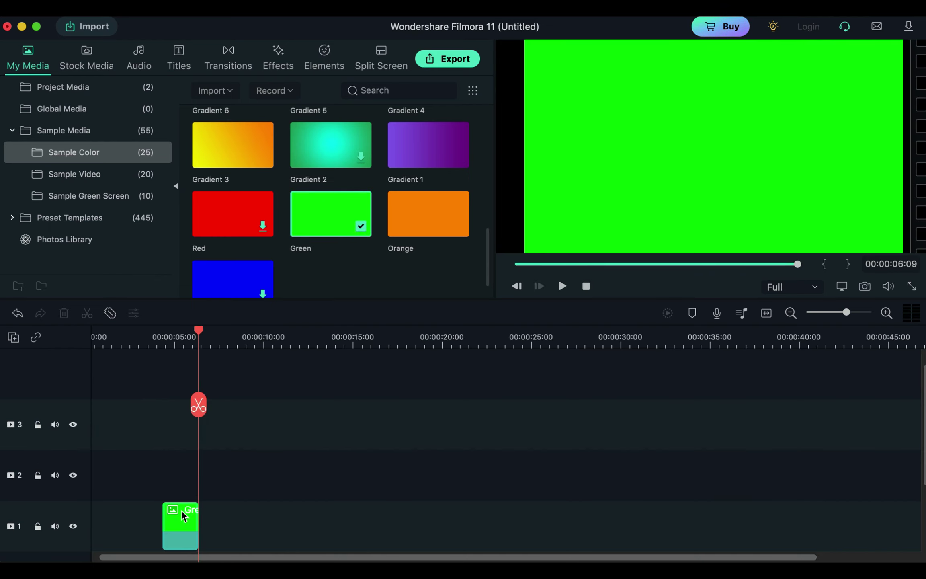
# Move the Green clip to the very start of track 1 and return the playhead to 00:00:00:00.
pyautogui.moveTo(179, 512); pyautogui.dragTo(92, 520)
pyautogui.click(151, 335)
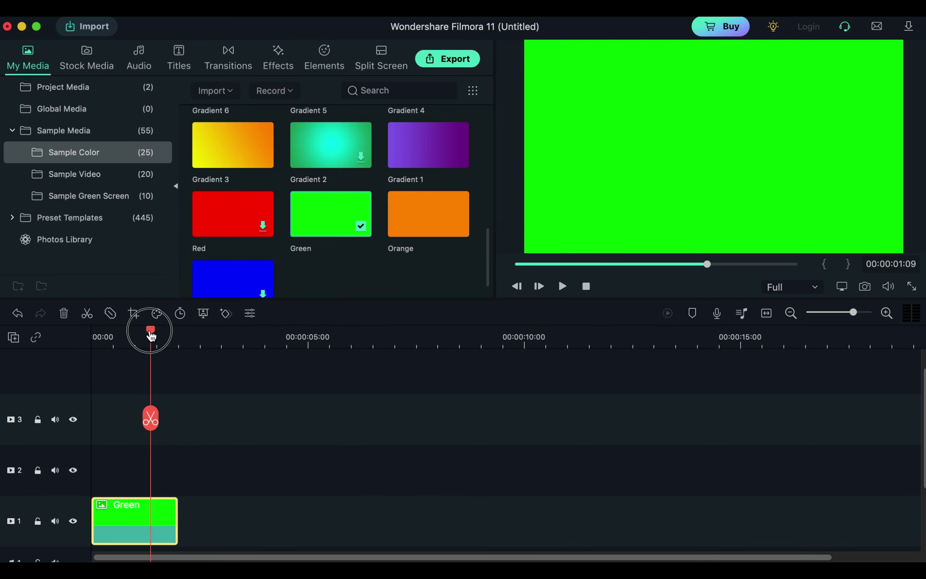
pyautogui.moveTo(151, 336); pyautogui.dragTo(15, 335)
pyautogui.scroll(1, 167, 404)
pyautogui.scroll(-1, 167, 403)
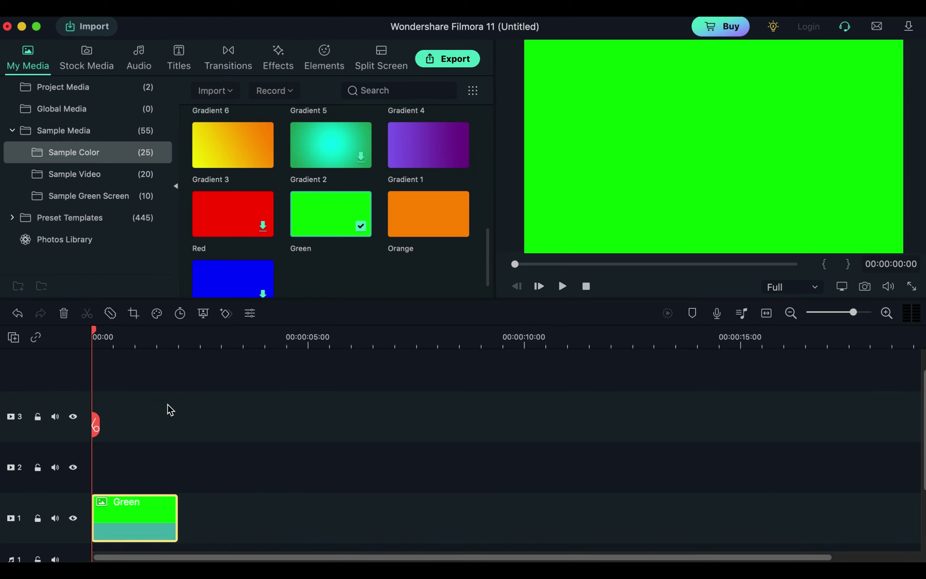
# Place the New Subscribe Button White Border video at the start of track 2 and extend the Green clip to the same length.
pyautogui.click(86, 89)
pyautogui.moveTo(434, 156)
pyautogui.moveTo(434, 146); pyautogui.dragTo(96, 459)
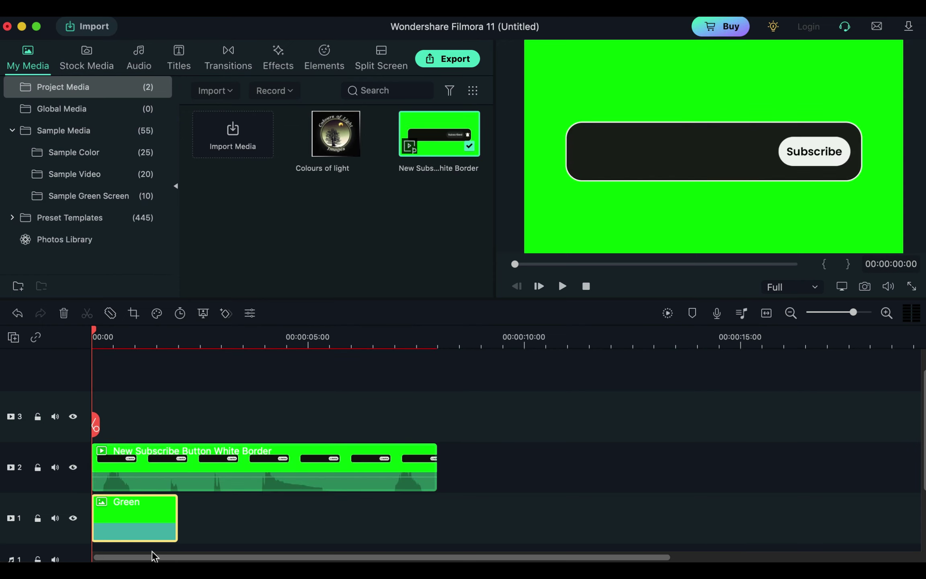
pyautogui.moveTo(177, 517); pyautogui.dragTo(438, 525)
# Set the scale of the New Subscribe Button White Border clip to 72%.
pyautogui.click(347, 449)
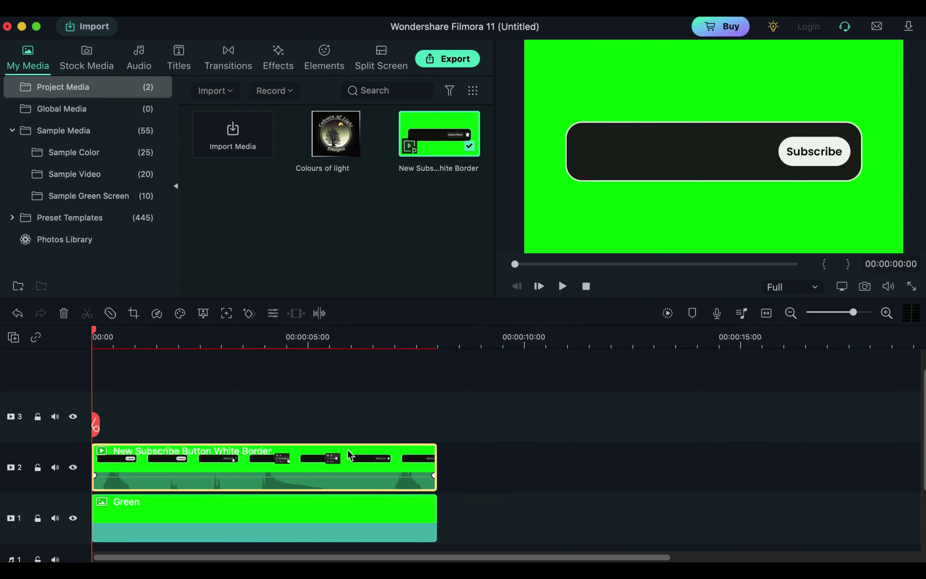
pyautogui.doubleClick(348, 449)
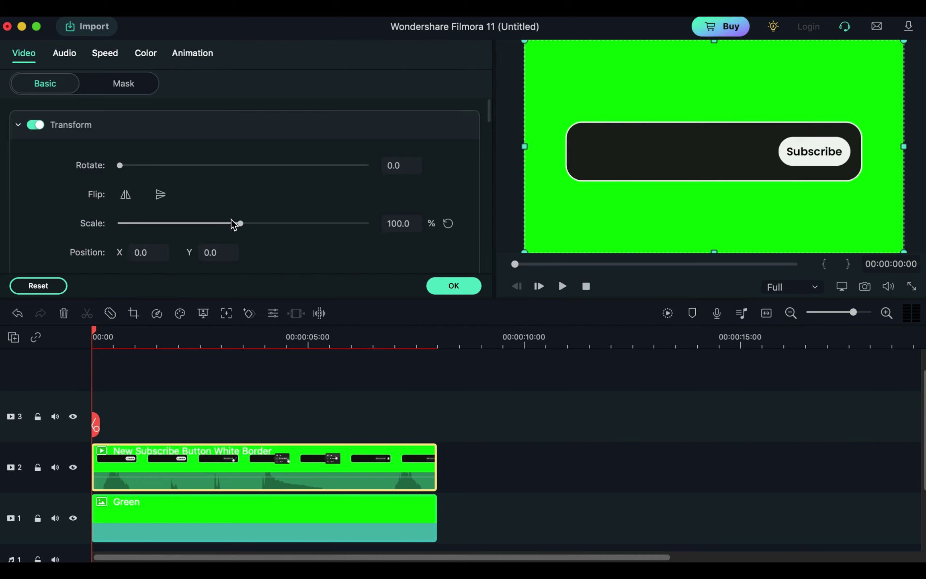
pyautogui.moveTo(241, 224); pyautogui.dragTo(208, 231)
pyautogui.click(406, 224)
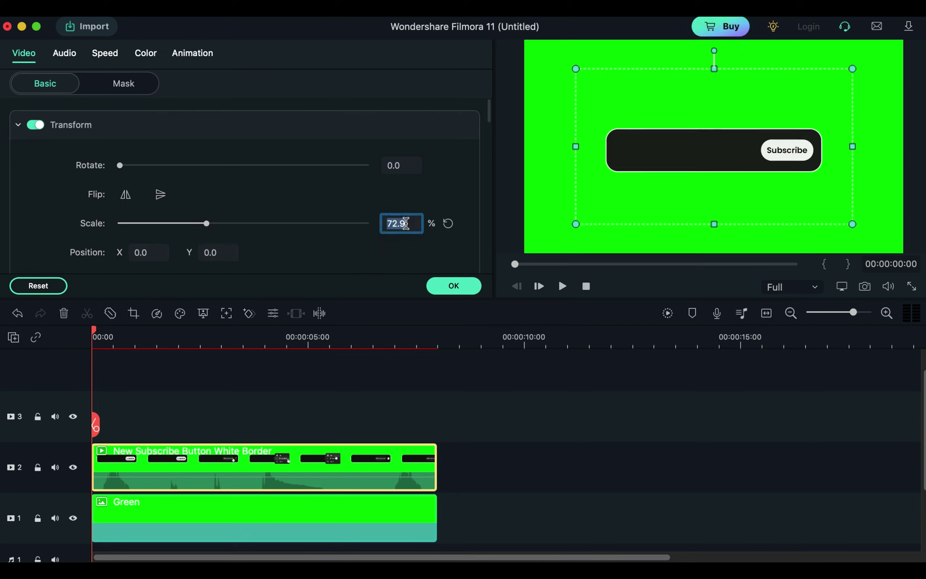
pyautogui.write('72')
pyautogui.press('Return')
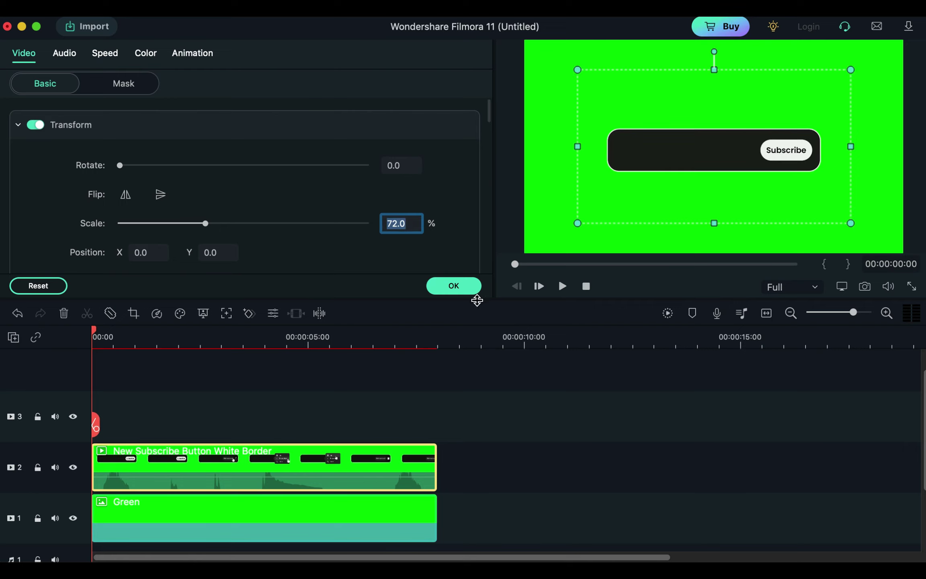
# Enable Chroma Key (Green Screen) on the subscribe button clip and apply its settings.
pyautogui.scroll(-5, 317, 254)
pyautogui.scroll(-10, 317, 250)
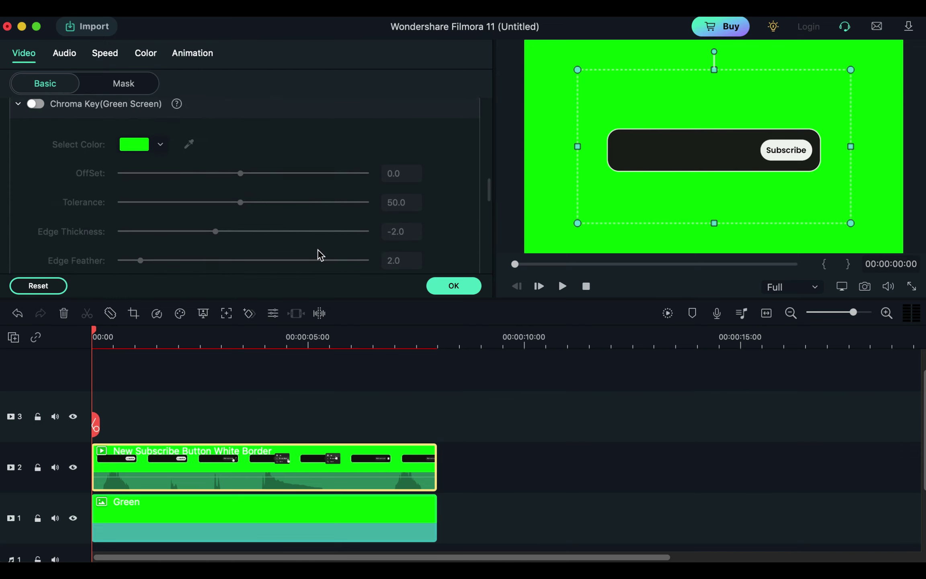
pyautogui.click(37, 105)
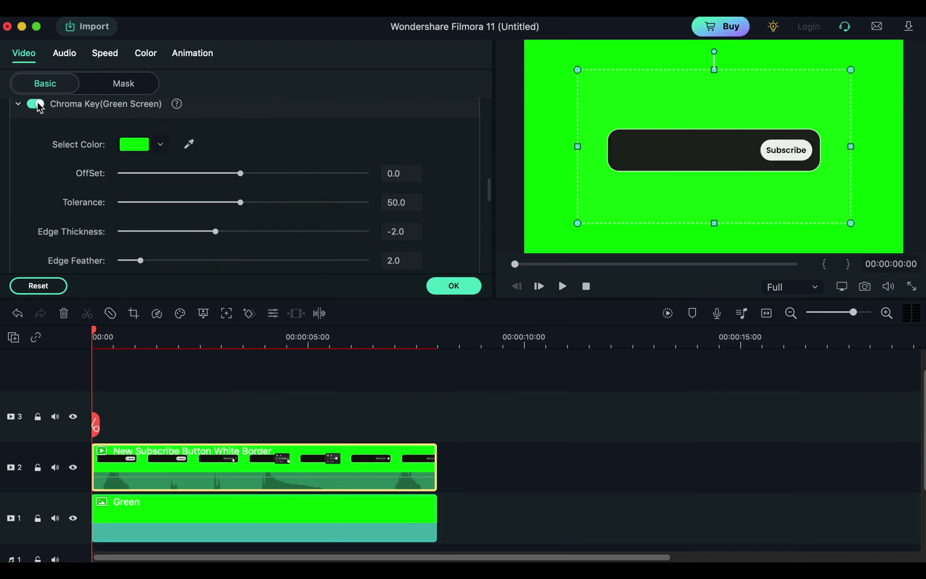
pyautogui.click(455, 286)
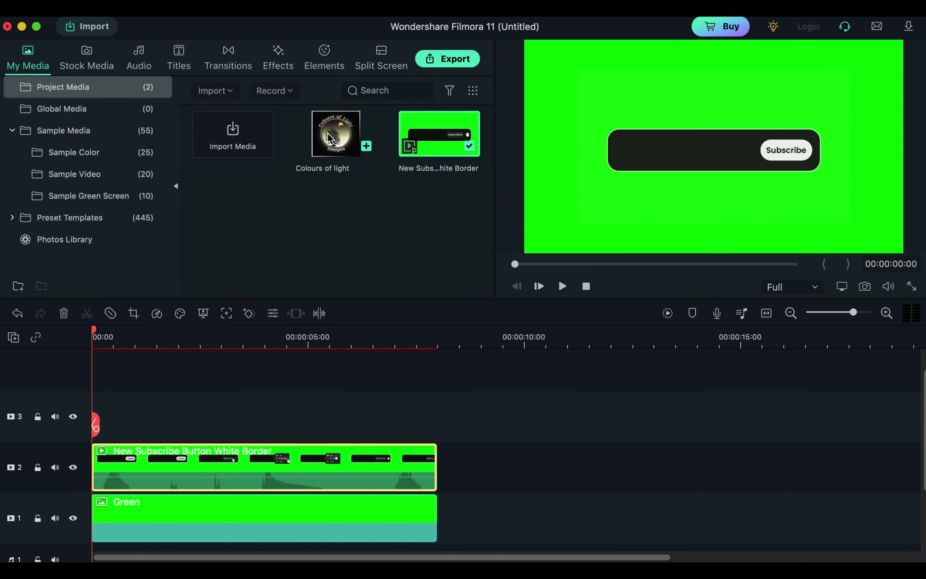
# Place the Colours of light image at the start of track 3 and extend it to match the clips below.
pyautogui.moveTo(336, 133); pyautogui.dragTo(114, 408)
pyautogui.click(141, 418)
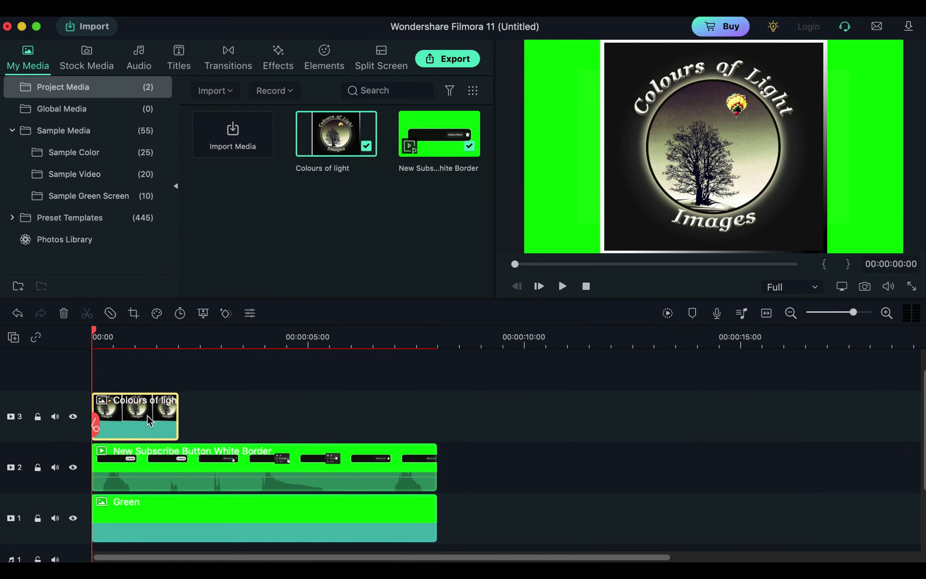
pyautogui.moveTo(177, 417); pyautogui.dragTo(436, 430)
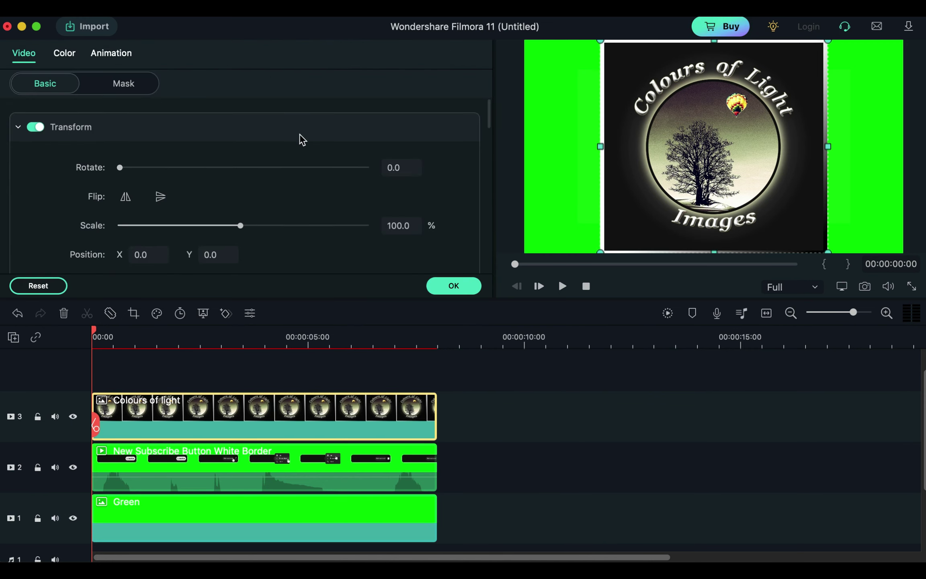
# Scale the Colours of light image to about 14% and position it at the left end of the black subscribe bar.
pyautogui.click(240, 224)
pyautogui.moveTo(241, 226); pyautogui.dragTo(135, 228)
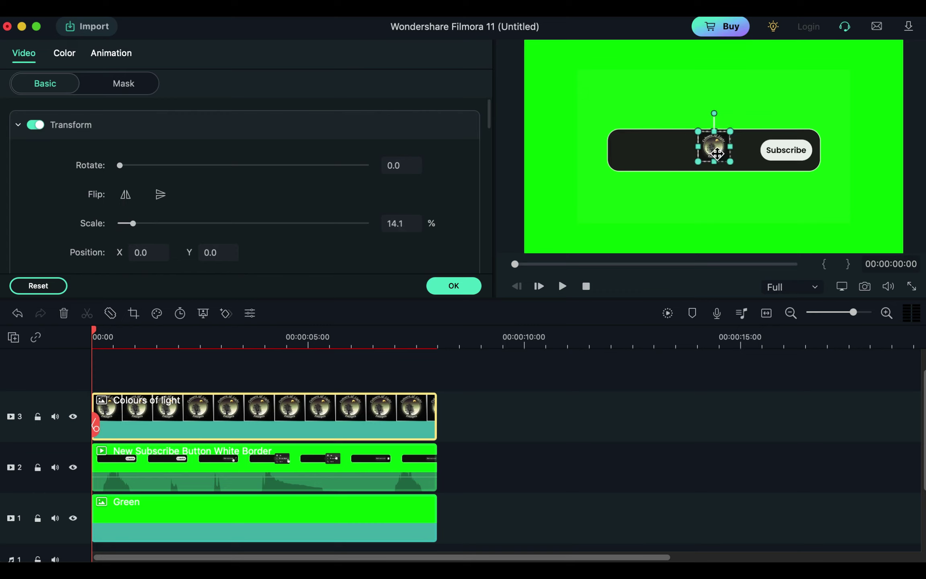
pyautogui.moveTo(712, 149); pyautogui.dragTo(633, 152)
pyautogui.click(453, 285)
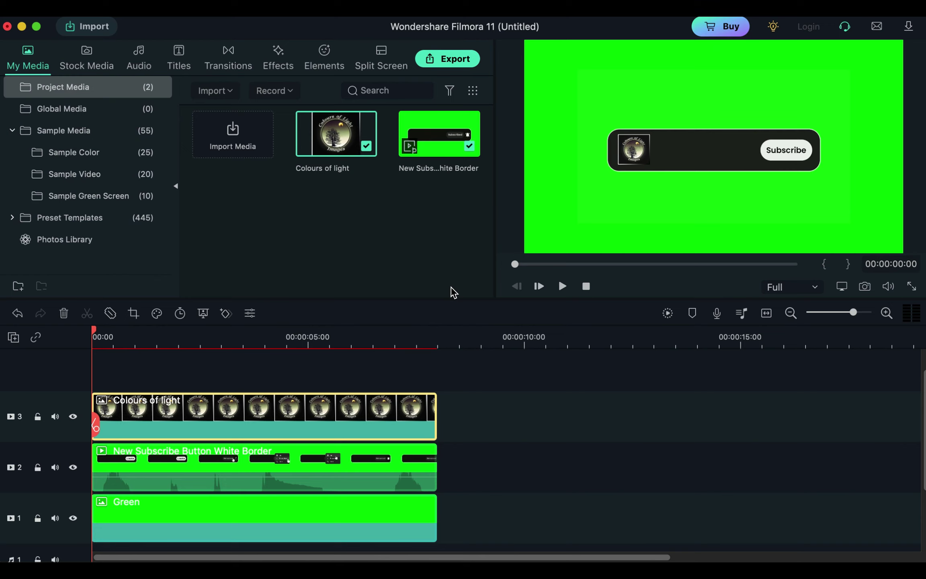
# Add the Basic 6 title from the favorite titles to the start of track 4.
pyautogui.scroll(2, 311, 378)
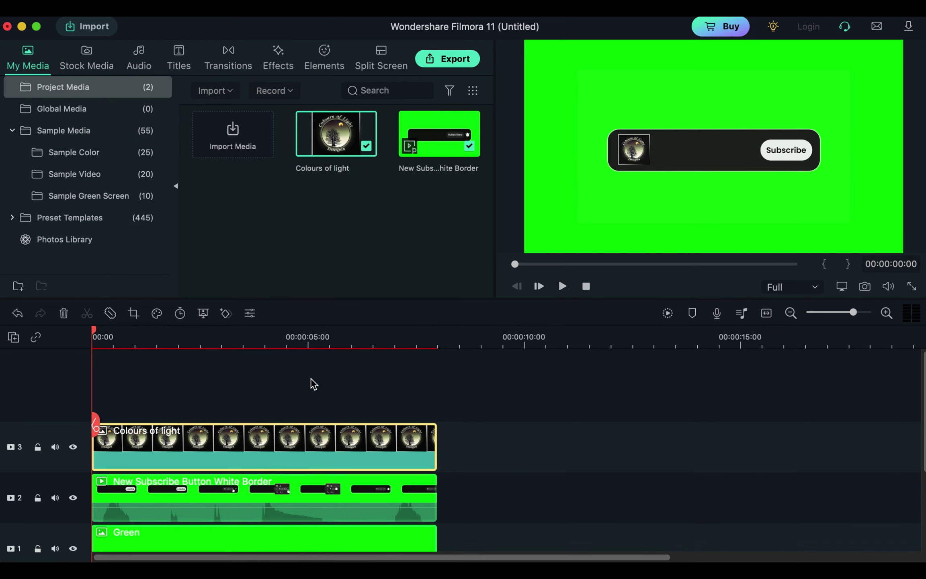
pyautogui.click(181, 54)
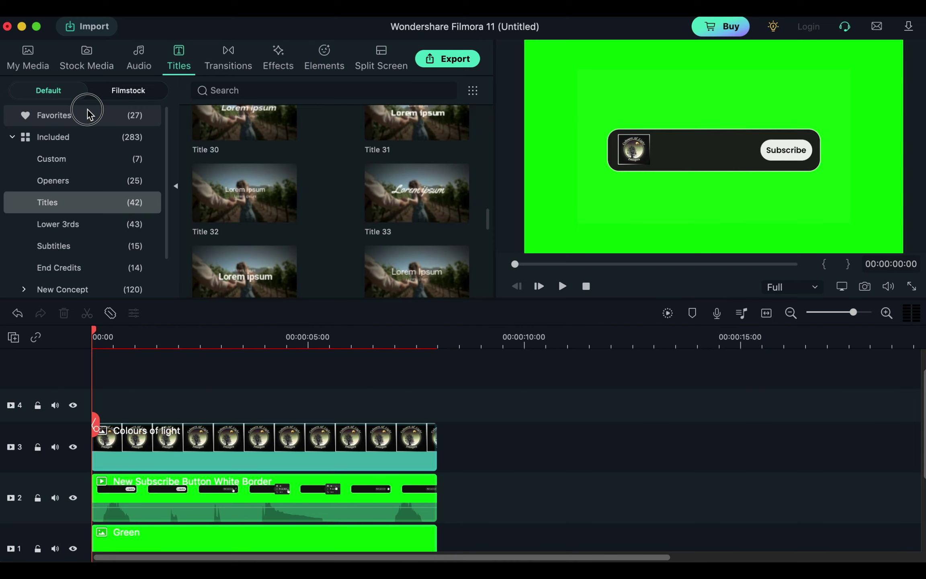
pyautogui.click(88, 109)
pyautogui.scroll(-2, 346, 251)
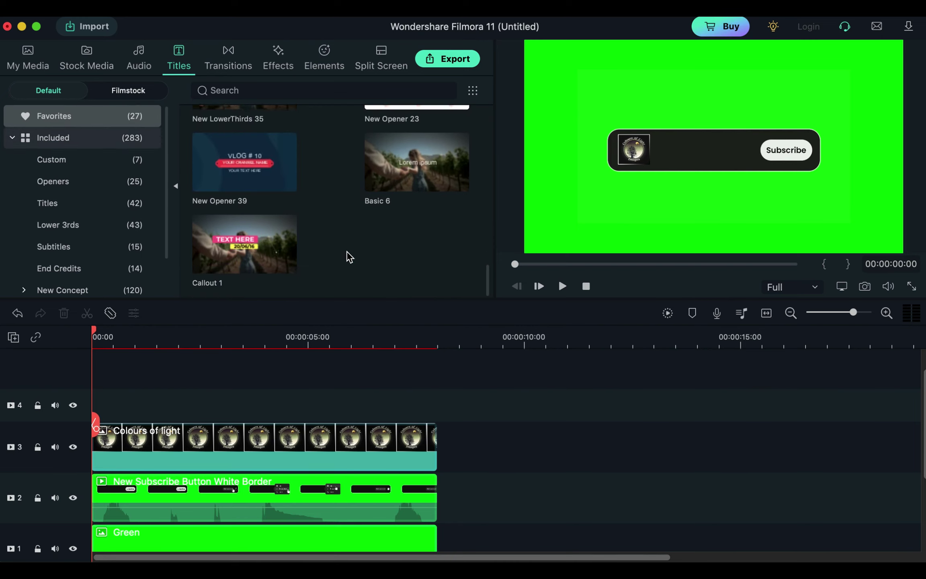
pyautogui.moveTo(430, 171)
pyautogui.moveTo(426, 172); pyautogui.dragTo(208, 404)
pyautogui.moveTo(308, 401); pyautogui.dragTo(185, 410)
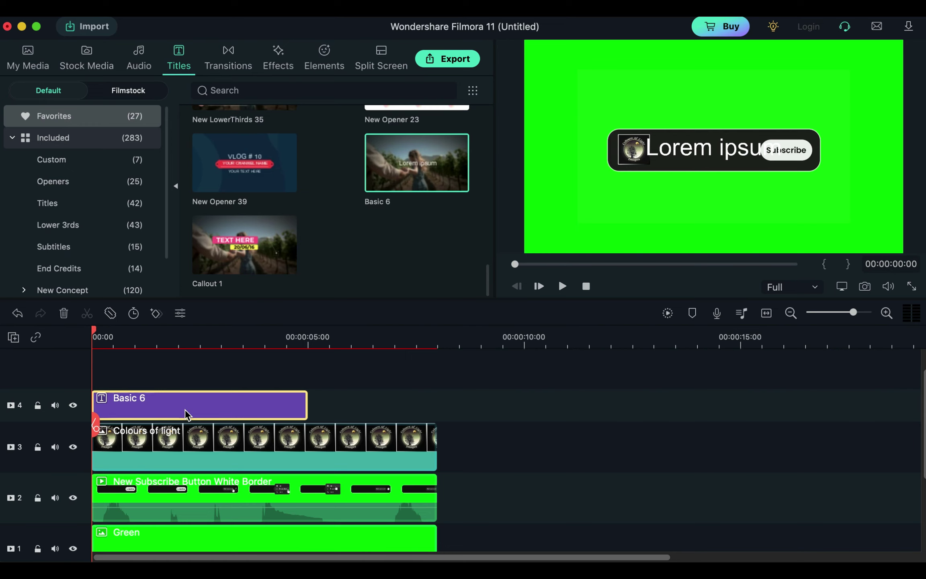
# Replace the Basic 6 title's placeholder text with "Colours of Light".
pyautogui.doubleClick(185, 410)
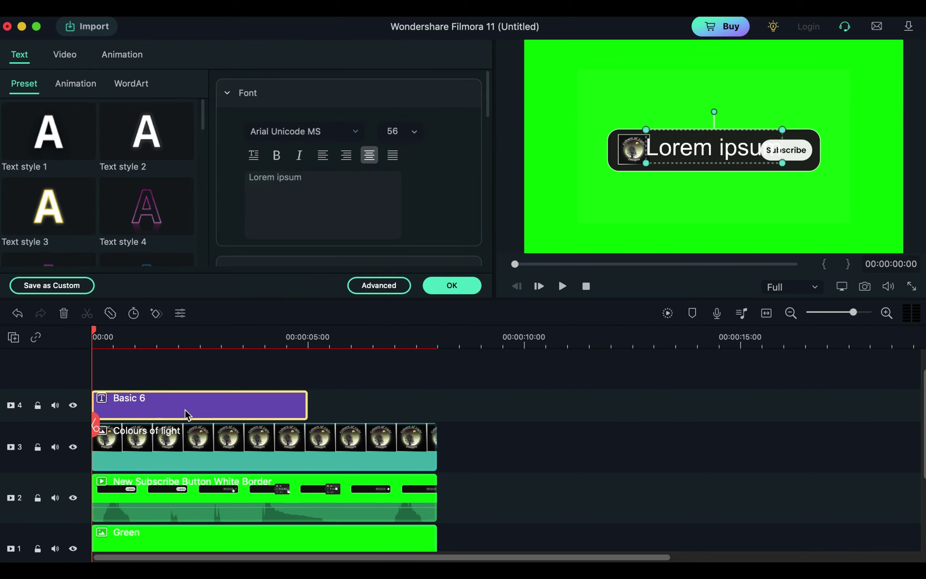
pyautogui.click(307, 180)
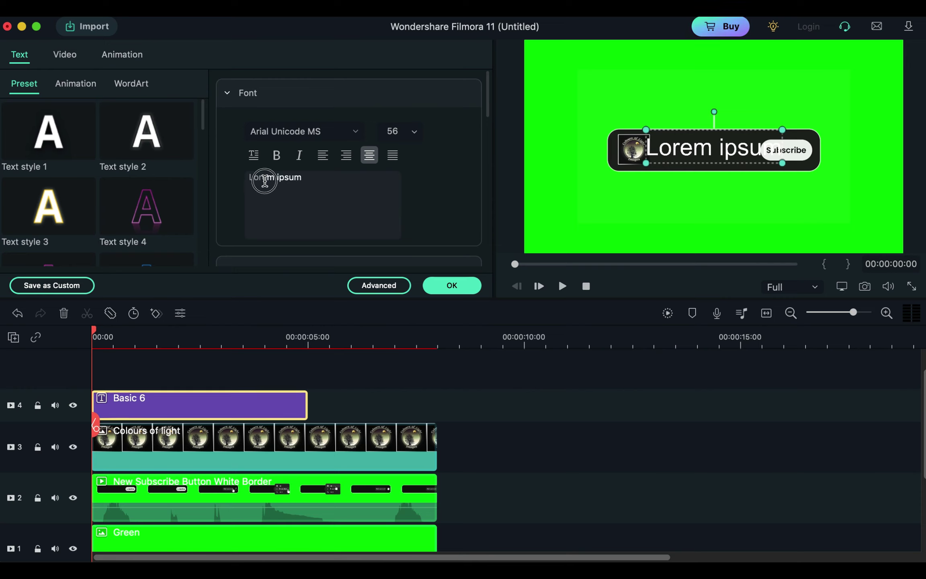
pyautogui.press('super+a')
pyautogui.write('Colours of Ligh')
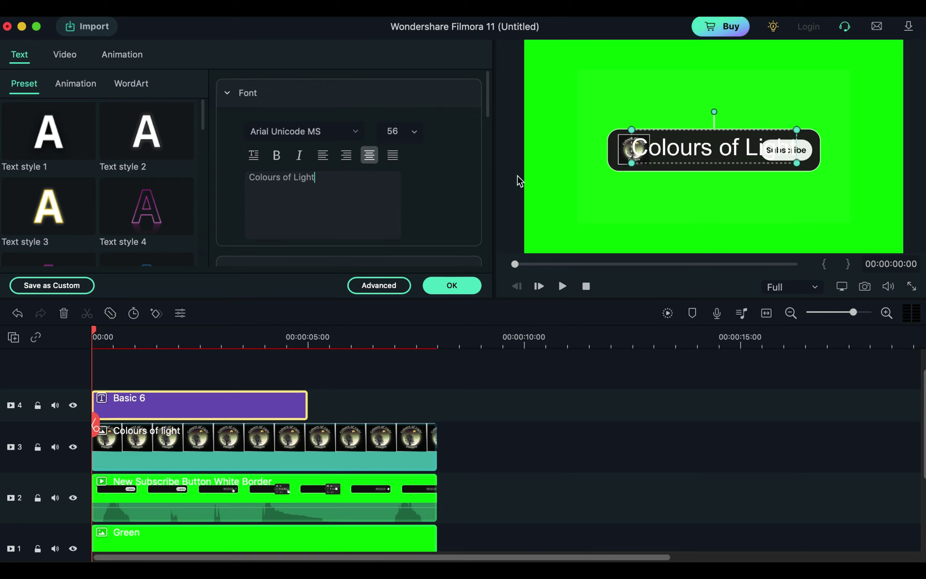
# Shrink the title to font size 32 between the logo and the Subscribe button, and extend its clip to match the other tracks.
pyautogui.moveTo(633, 162); pyautogui.dragTo(655, 157)
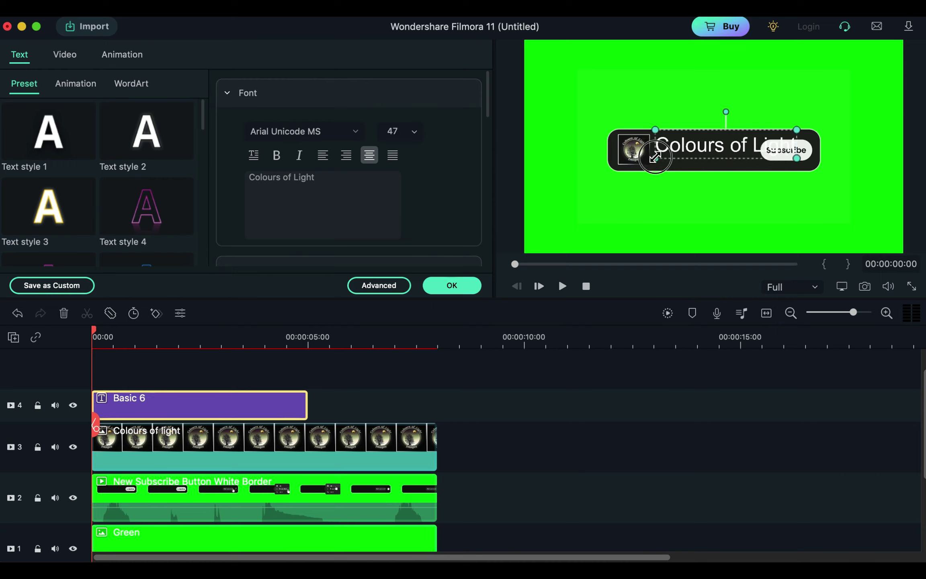
pyautogui.moveTo(797, 129); pyautogui.dragTo(750, 139)
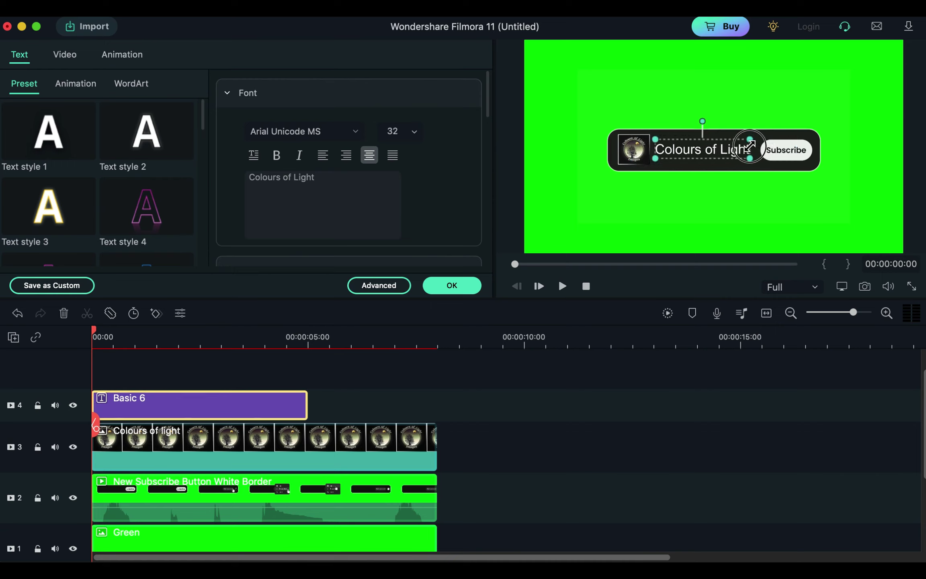
pyautogui.click(442, 286)
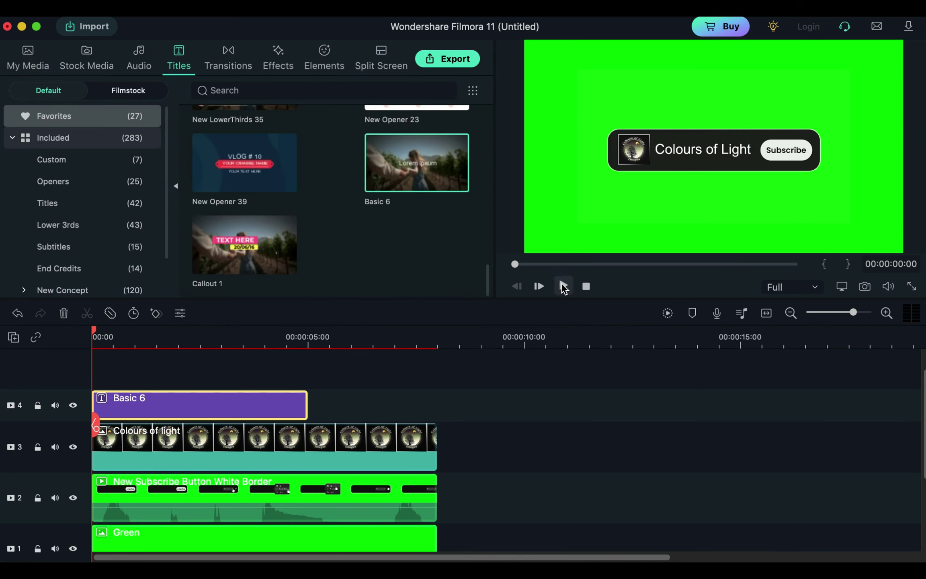
pyautogui.click(309, 404)
pyautogui.moveTo(309, 404); pyautogui.dragTo(439, 401)
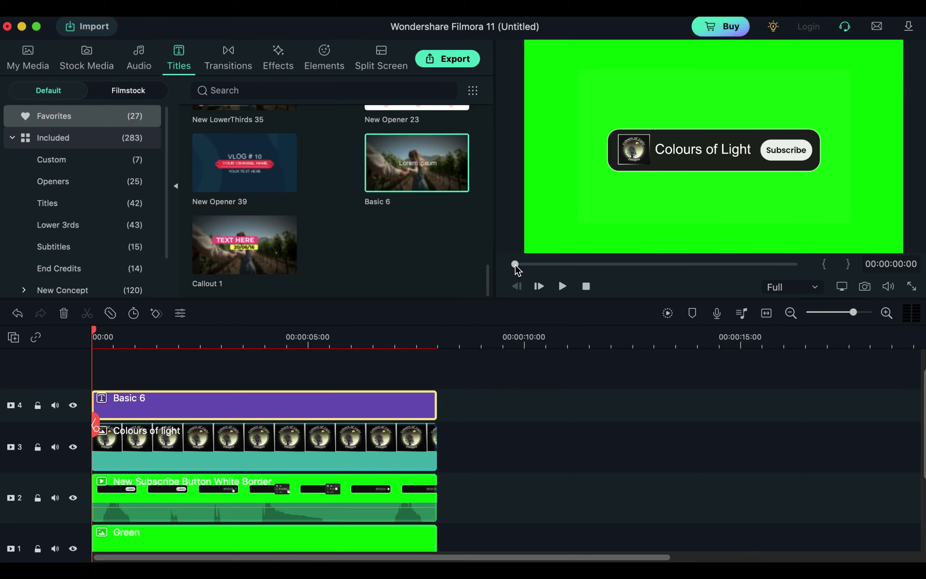
# Split the clips at 00:00:02:00, where the subscribe button changes to the bell icon.
pyautogui.moveTo(515, 265); pyautogui.dragTo(584, 272)
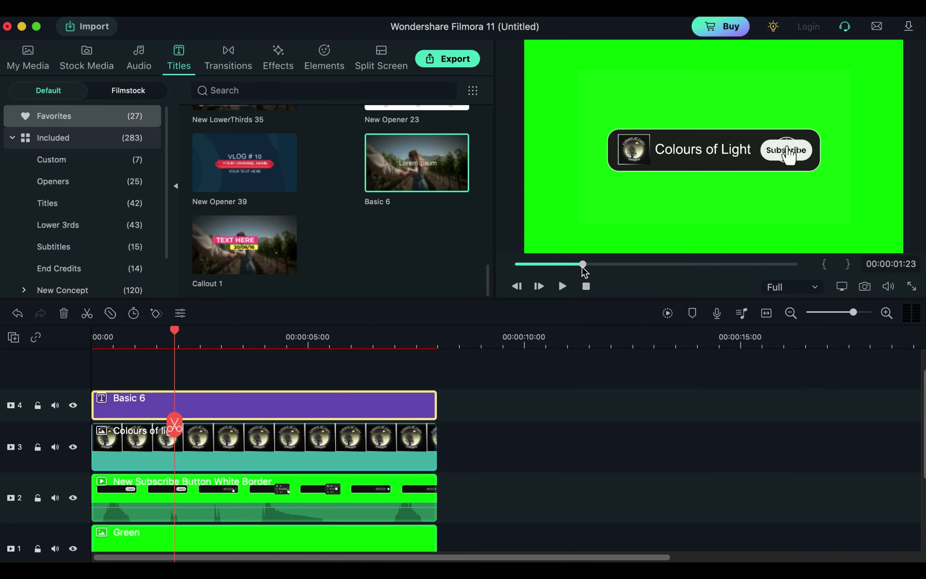
pyautogui.moveTo(583, 267); pyautogui.dragTo(583, 268)
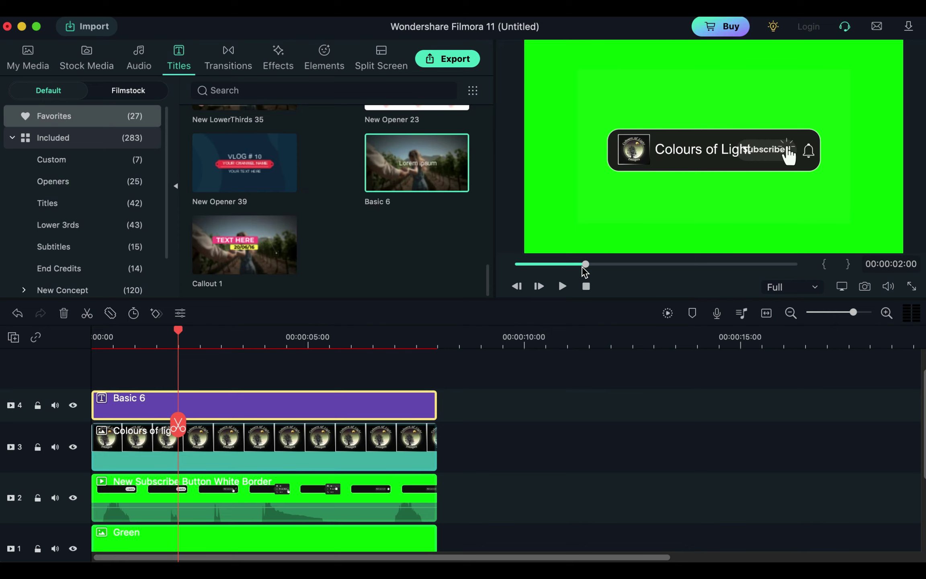
pyautogui.click(178, 426)
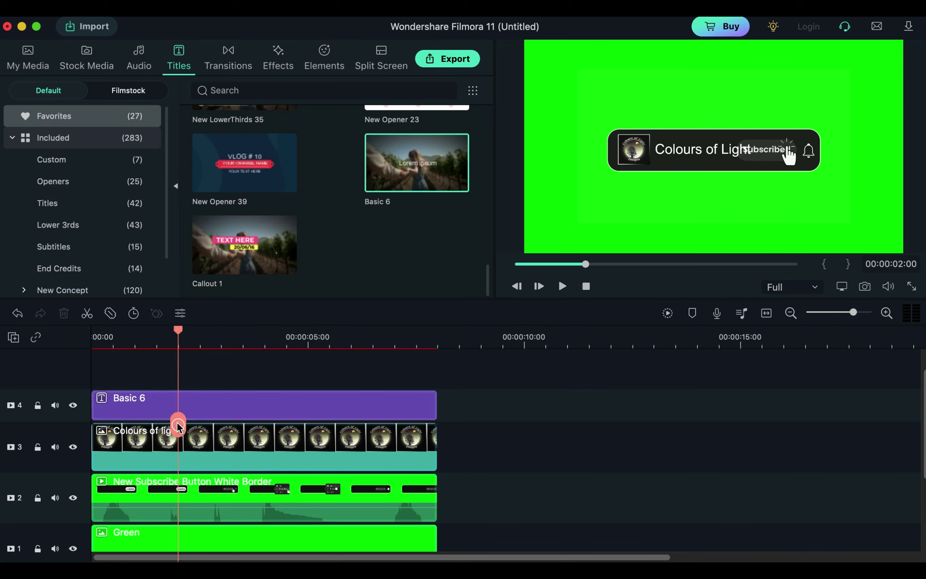
# Shrink the second Basic 6 title to font size 26 so it clears the Subscribed button, and play the rest of the animation.
pyautogui.click(282, 403)
pyautogui.doubleClick(284, 404)
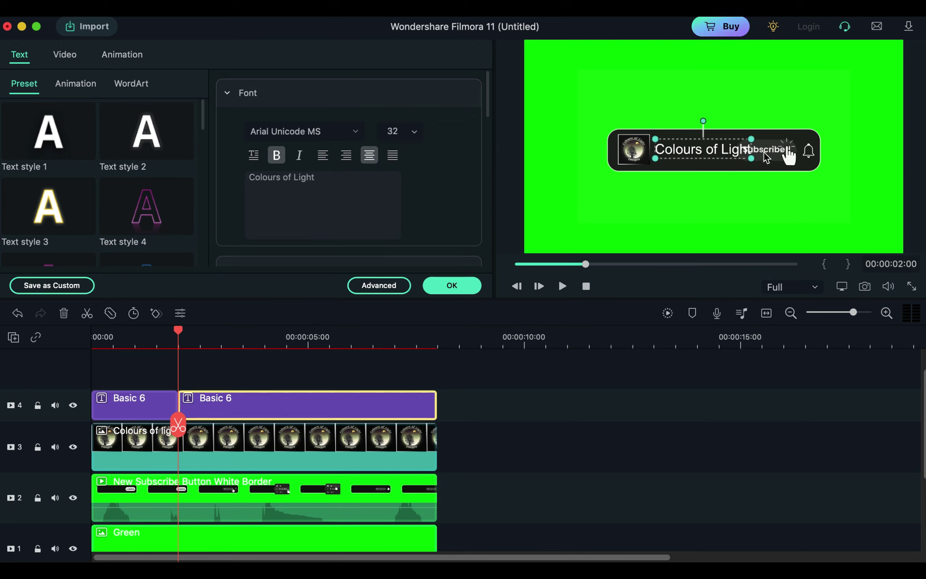
pyautogui.moveTo(750, 139); pyautogui.dragTo(734, 142)
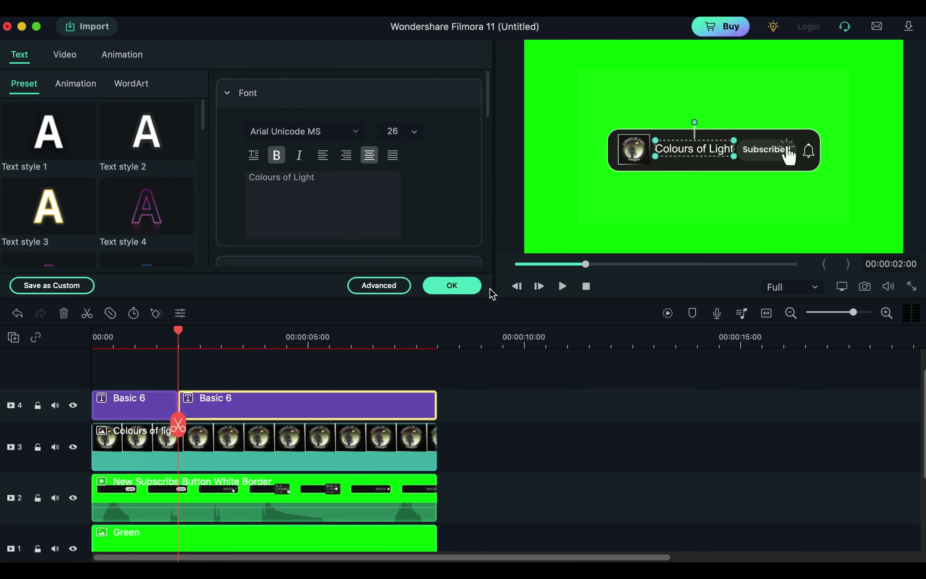
pyautogui.click(460, 286)
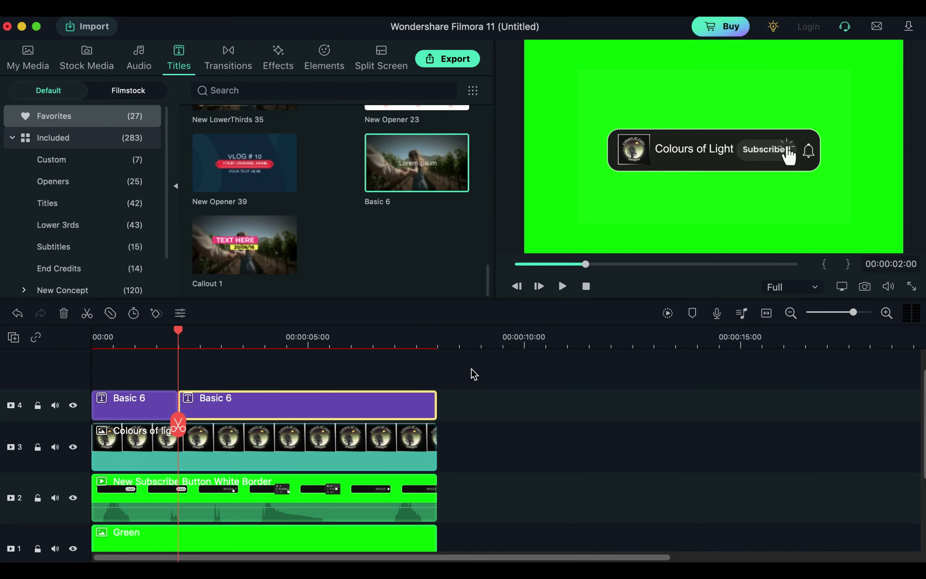
pyautogui.press('space')
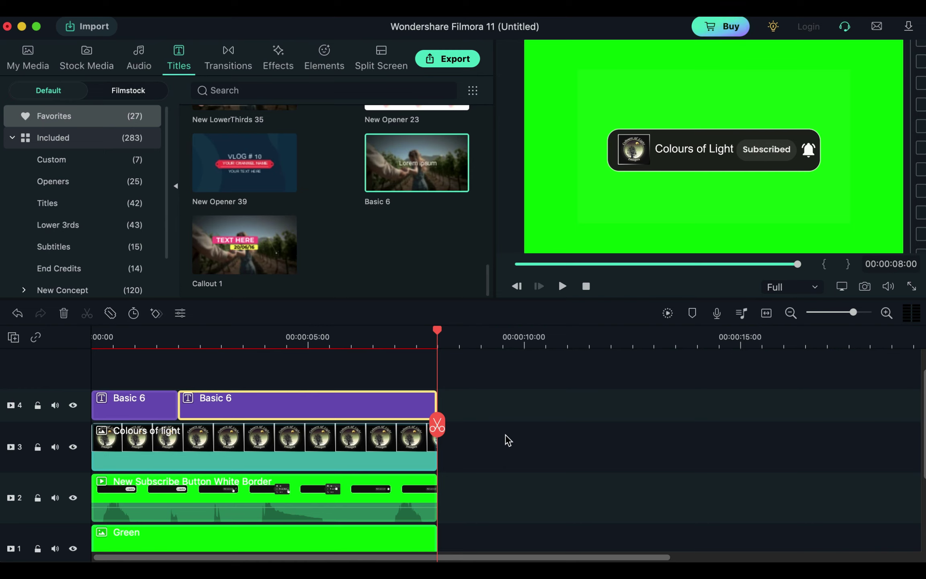
# Add the Simple Roll 3 speed blur transition to the start of the title, logo and subscribe button clips on tracks 4, 3 and 2.
pyautogui.click(787, 265)
pyautogui.press('Home')
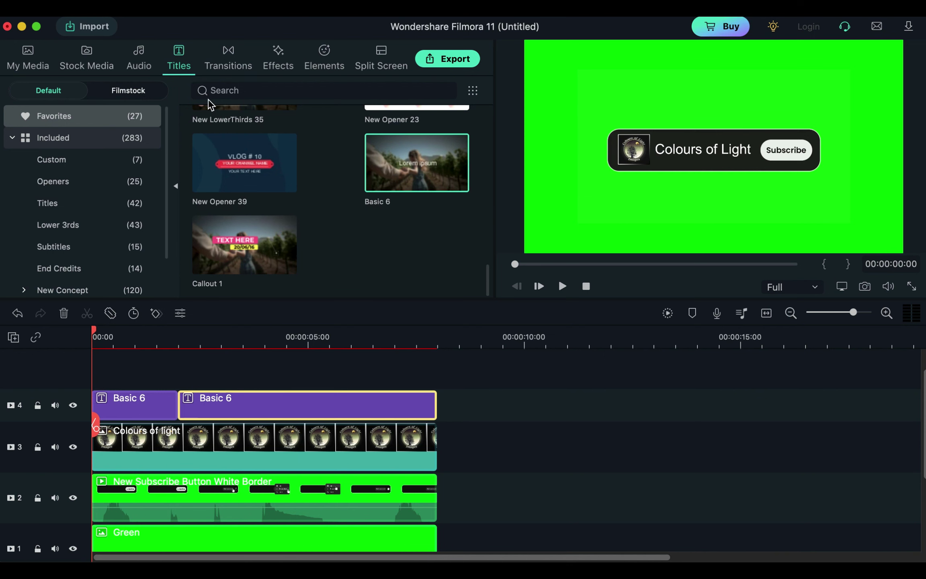
pyautogui.click(235, 60)
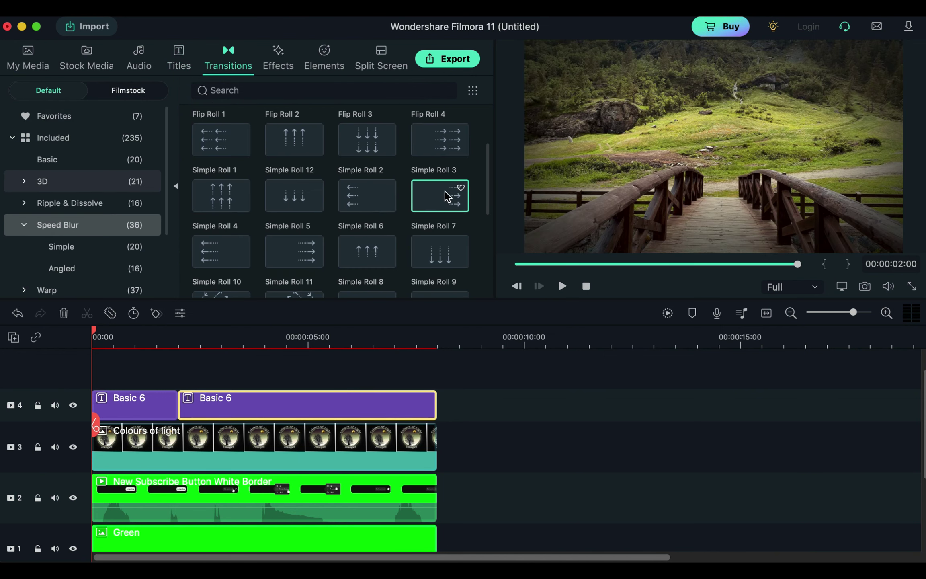
pyautogui.moveTo(431, 194); pyautogui.dragTo(97, 406)
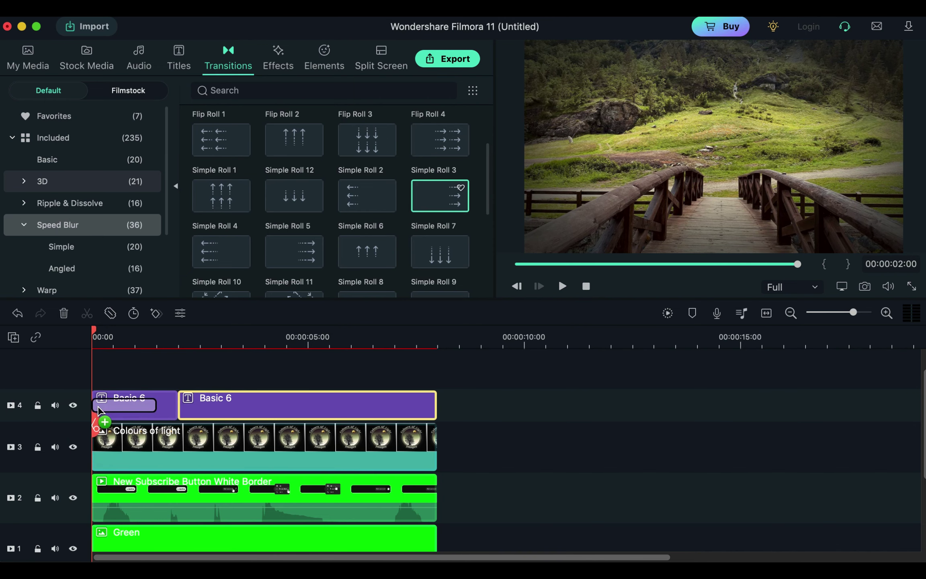
pyautogui.moveTo(420, 207); pyautogui.dragTo(94, 450)
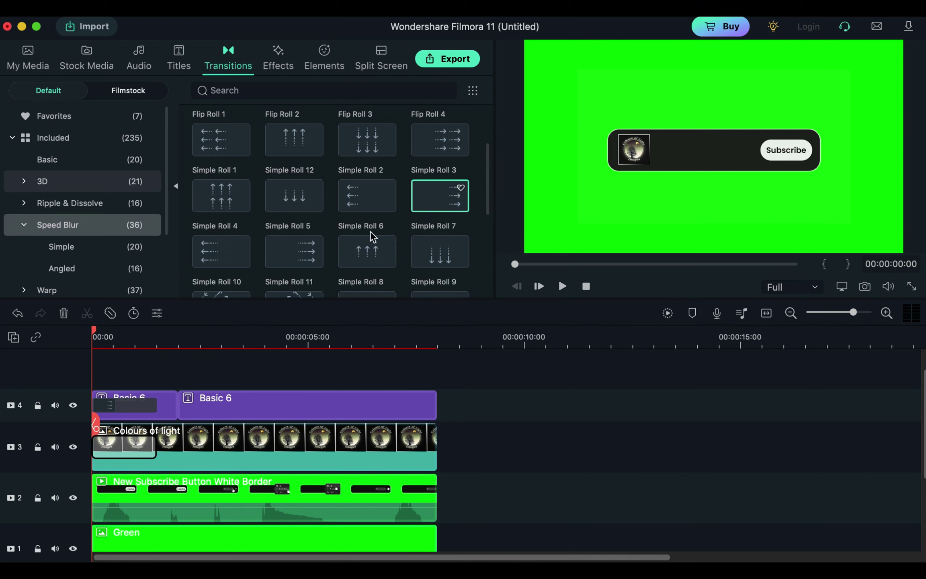
pyautogui.moveTo(434, 193); pyautogui.dragTo(99, 492)
# Add the Simple Roll 2 transition to the end of the clips on tracks 4, 3 and 2.
pyautogui.moveTo(367, 195); pyautogui.dragTo(418, 402)
pyautogui.moveTo(370, 191); pyautogui.dragTo(414, 476)
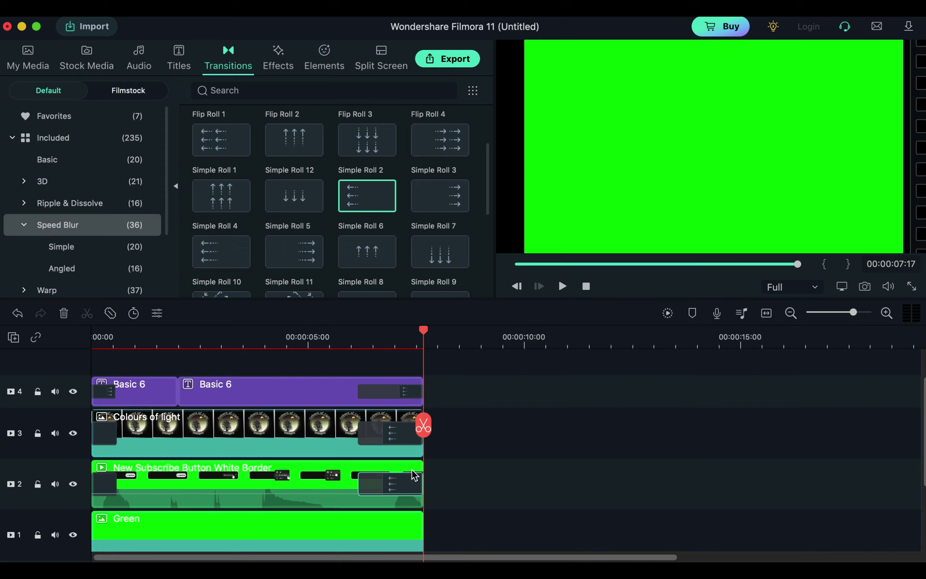
# Shorten the end transitions on tracks 4, 3 and 2 to roughly the middle of second six, and play the animation from the start.
pyautogui.click(377, 392)
pyautogui.moveTo(360, 393); pyautogui.dragTo(385, 392)
pyautogui.click(386, 434)
pyautogui.moveTo(358, 433); pyautogui.dragTo(385, 433)
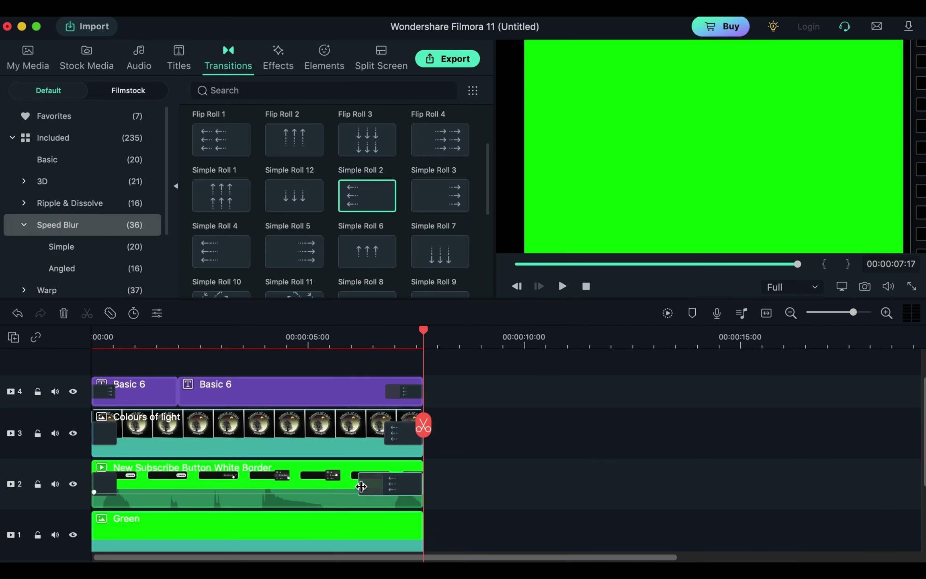
pyautogui.moveTo(361, 486); pyautogui.dragTo(385, 486)
pyautogui.moveTo(423, 330); pyautogui.dragTo(40, 371)
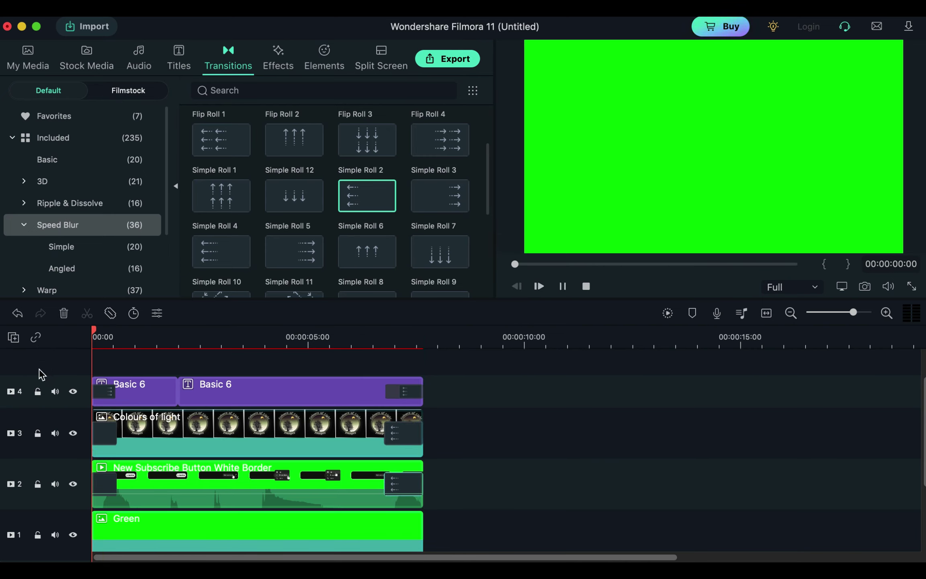
pyautogui.press('space')
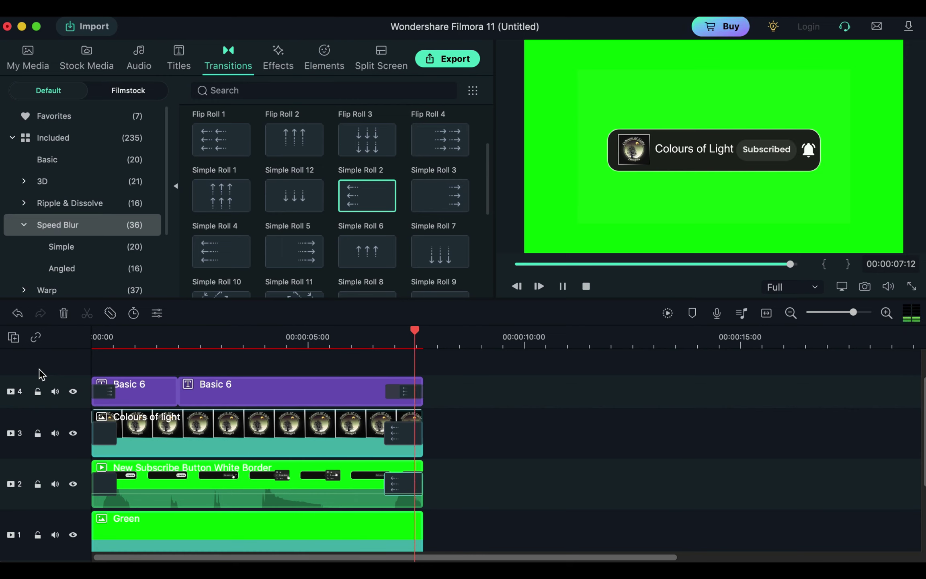
# Open the export settings and select the output file's name for replacement.
pyautogui.click(448, 60)
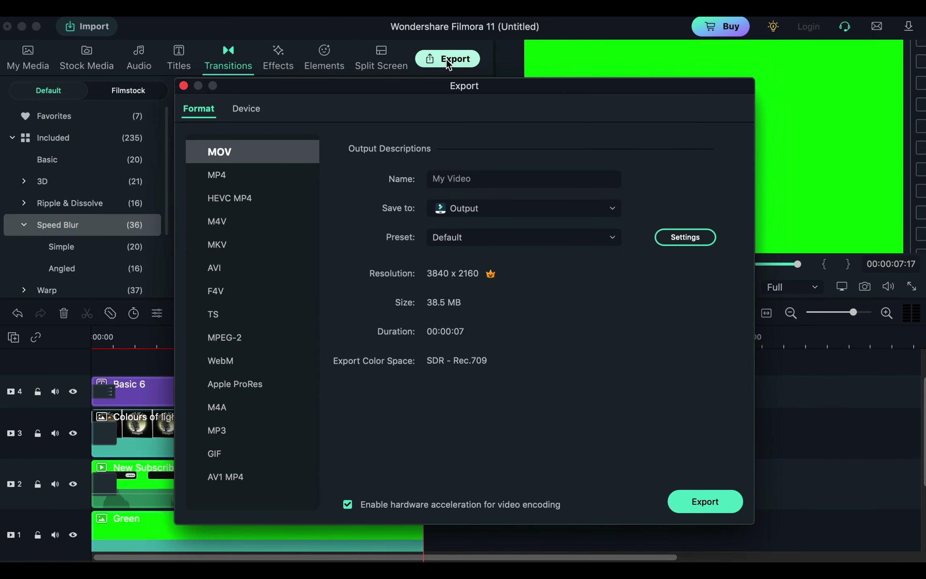
pyautogui.click(481, 180)
pyautogui.moveTo(480, 180); pyautogui.dragTo(419, 177)
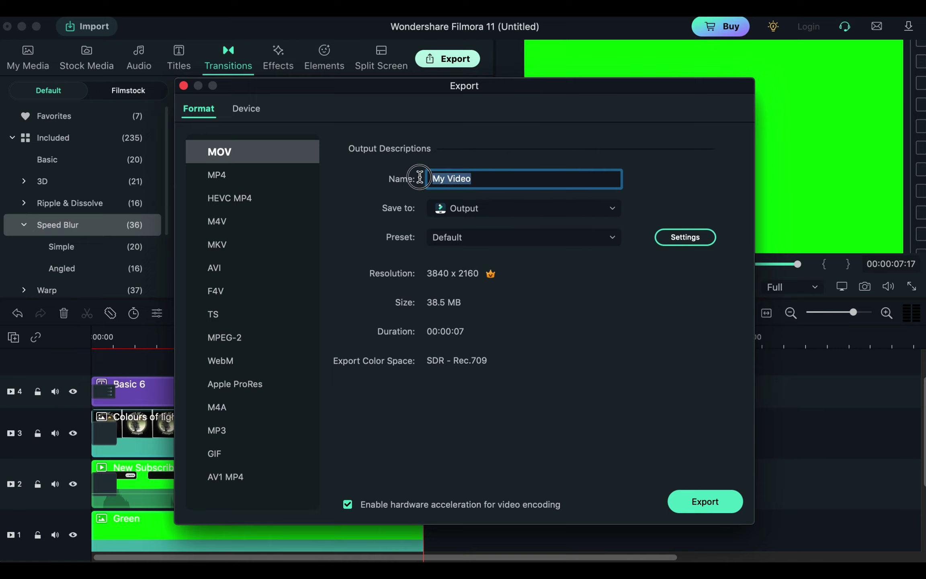